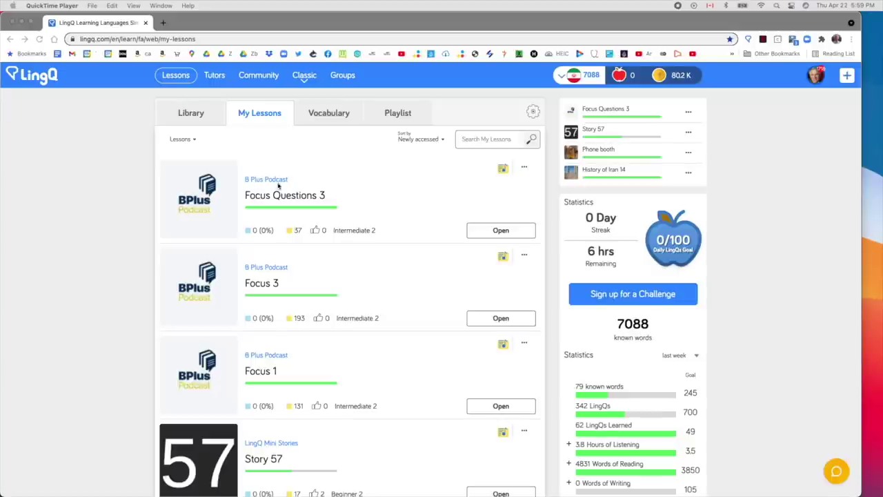
Step: Switch LingQ's study language to Indonesian from the header language flag
click(562, 79)
mouse_move(561, 79)
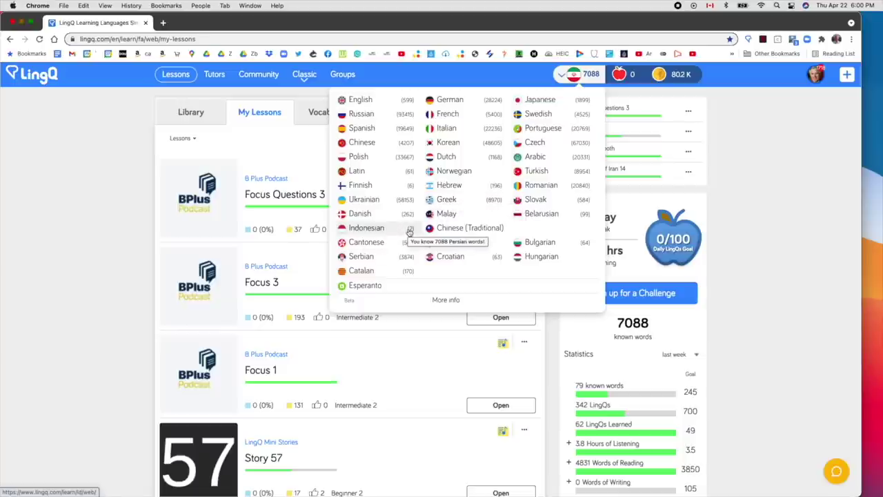
click(366, 230)
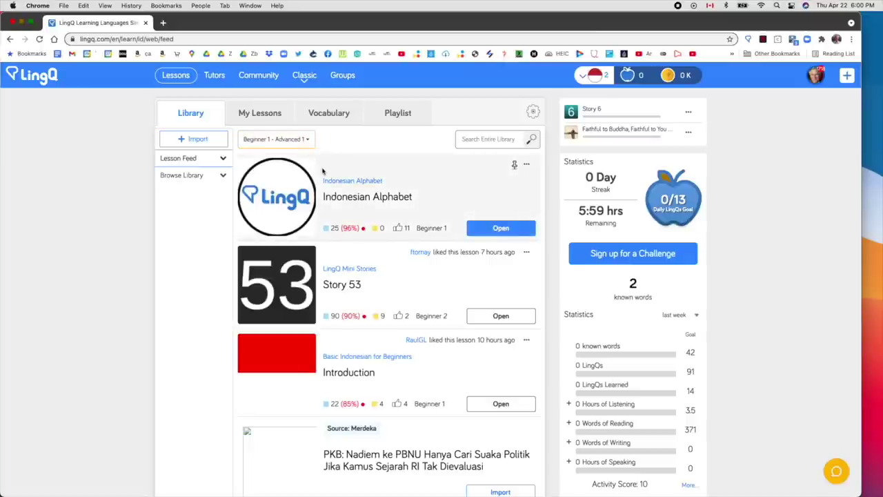
Step: Open the LingQ Mini Stories course from the My Lessons list
click(281, 120)
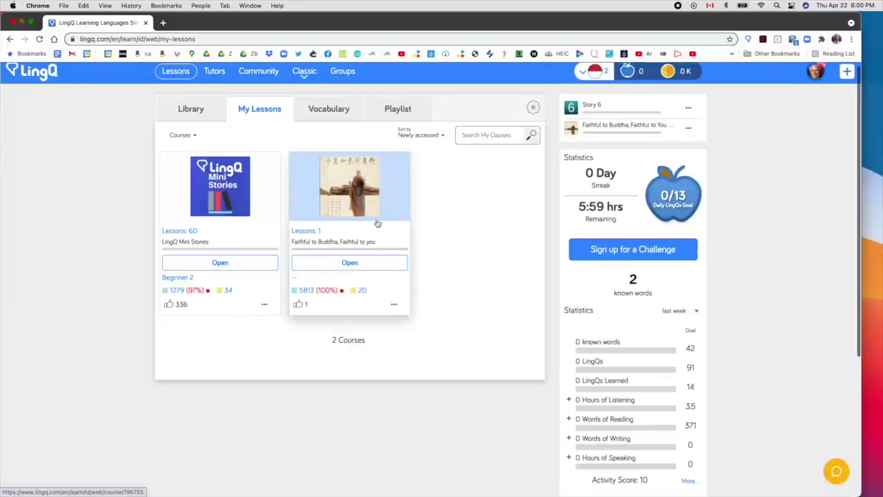
scroll(379, 227, down, 1)
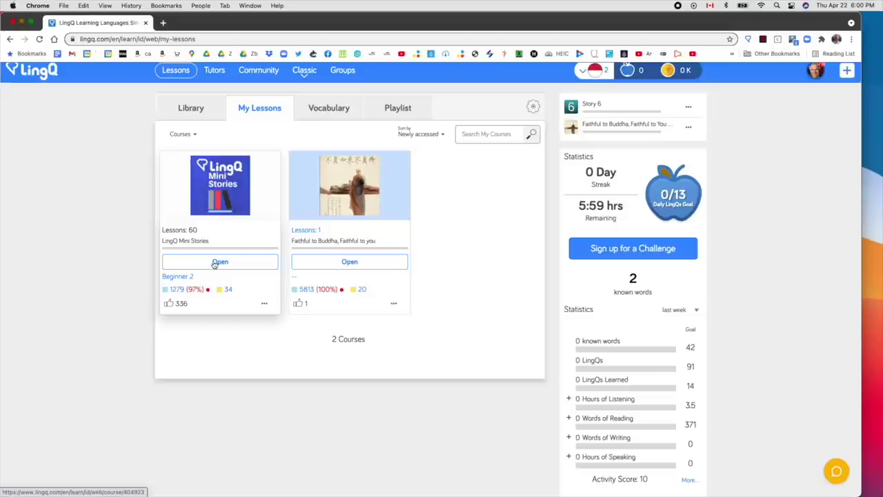
mouse_move(194, 295)
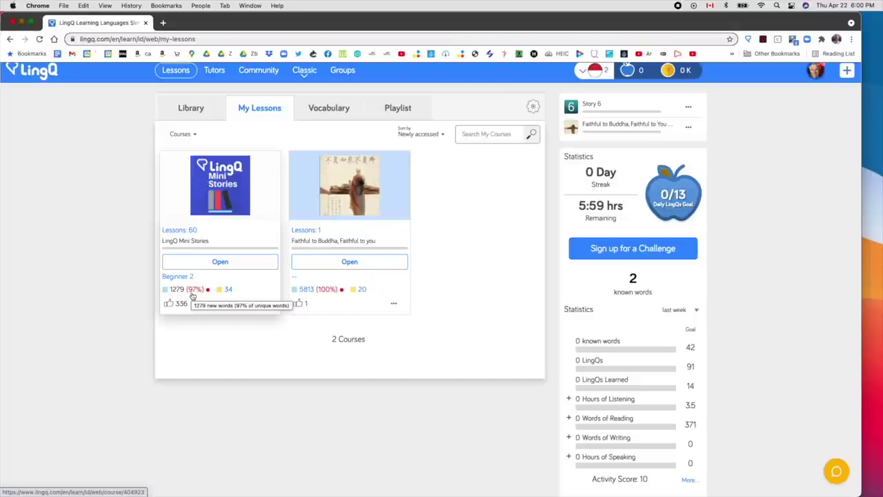
click(220, 263)
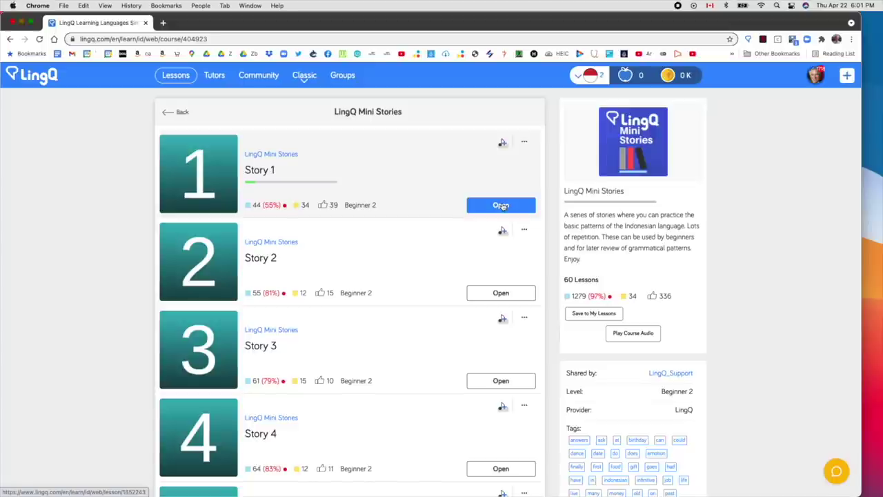
Step: Open Story 1 of LingQ Mini Stories in the reader
click(491, 207)
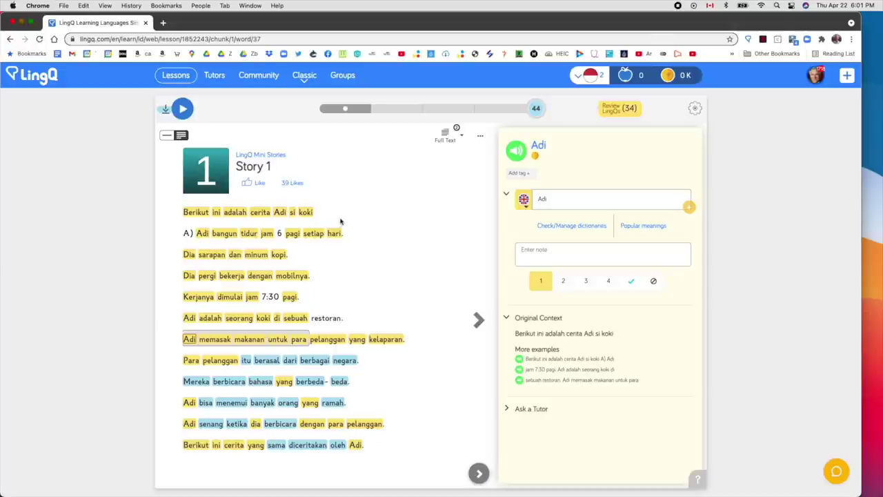
Step: Move on to Story 2 via Next Lesson in the lesson options menu
click(481, 136)
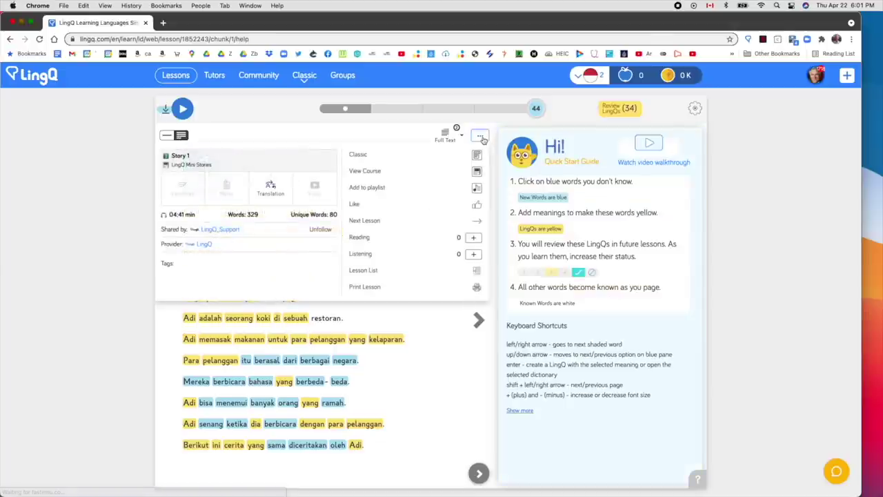
click(481, 222)
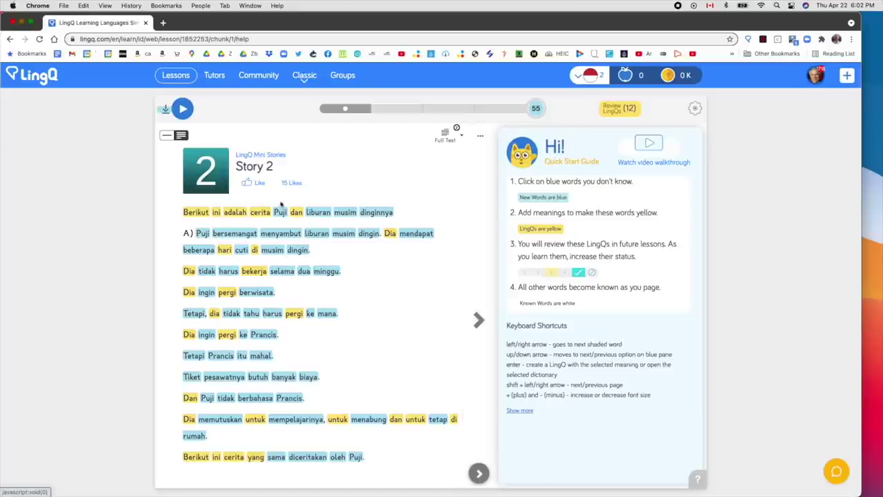
Step: Look up Berikut, ini, adalah, cerita, Puji, dan, liburan, musim and dinginnya as LingQs
click(197, 213)
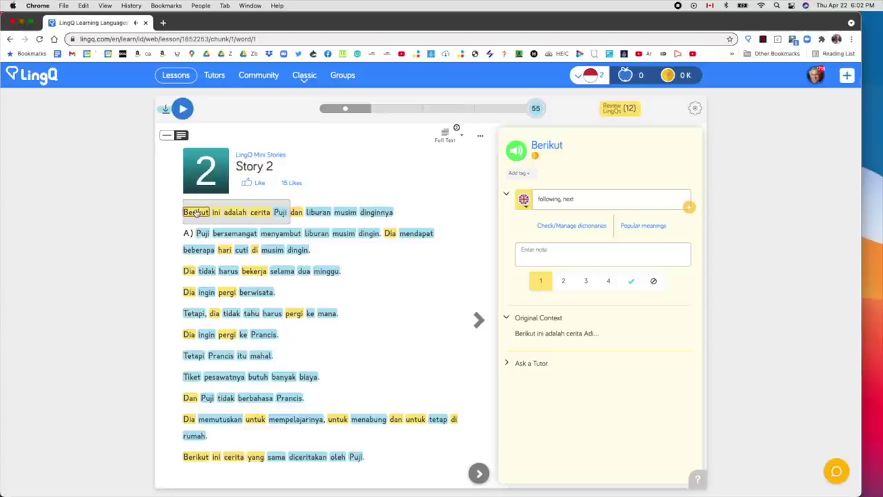
click(218, 213)
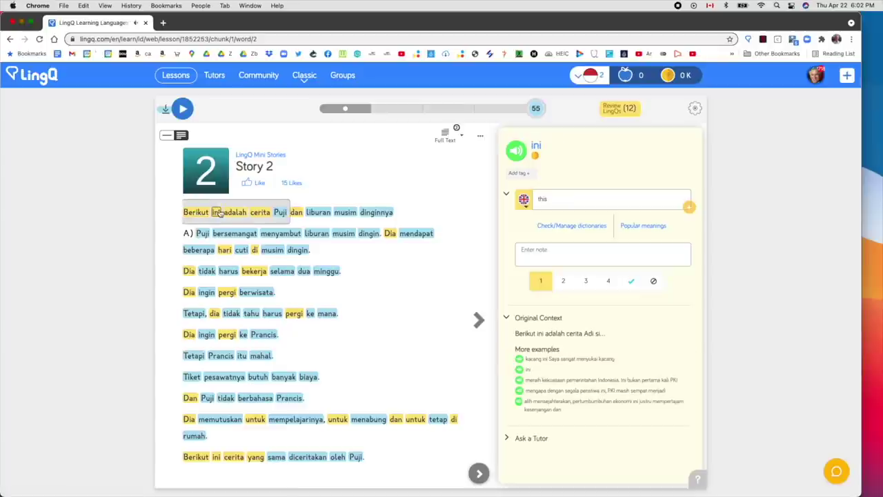
click(233, 213)
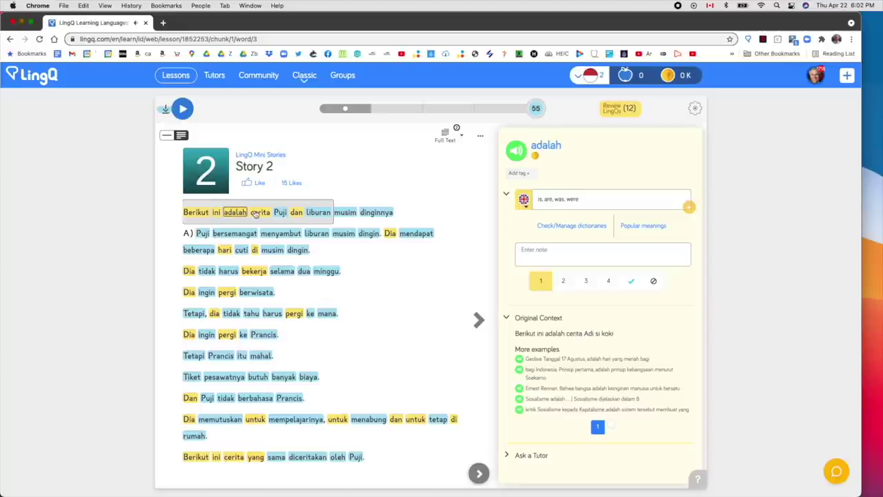
click(257, 213)
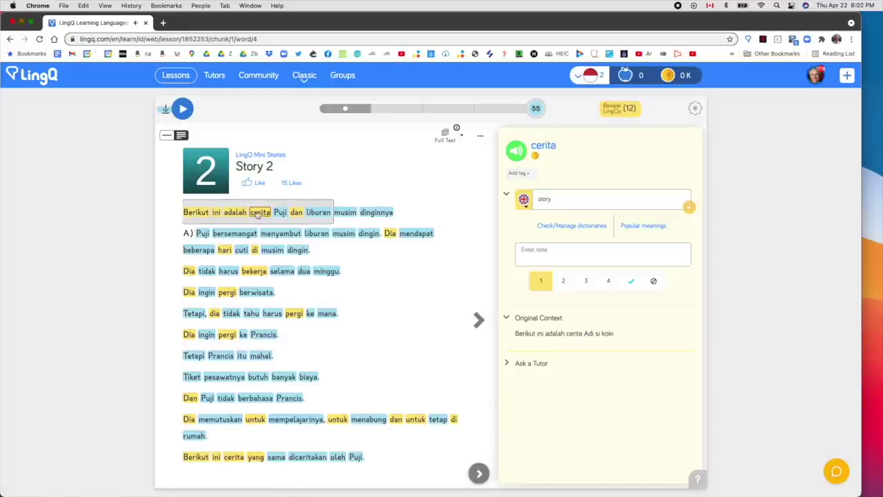
click(282, 213)
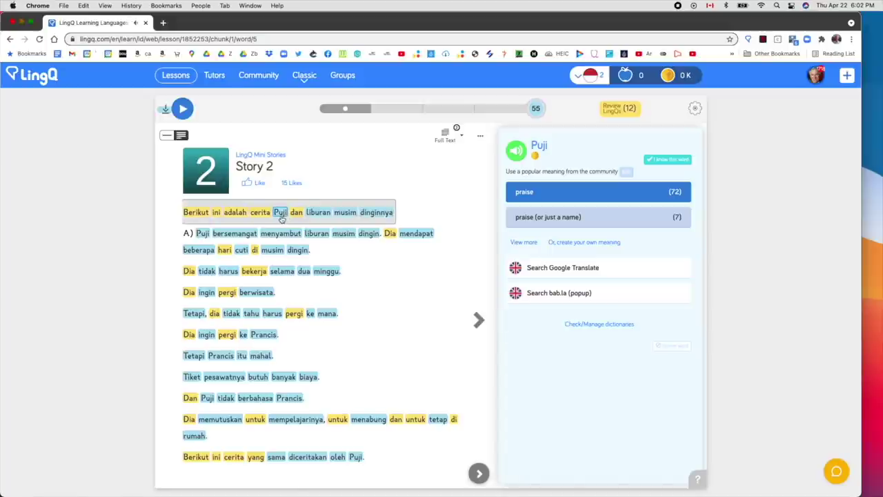
click(294, 214)
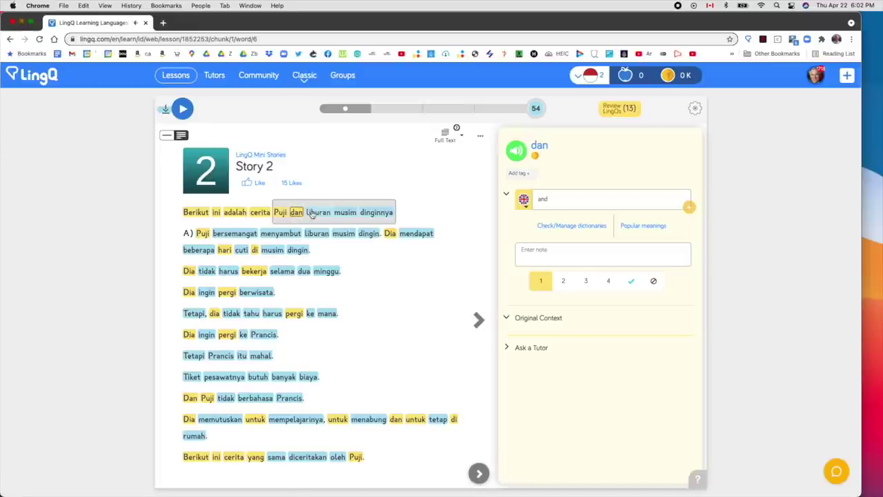
click(313, 215)
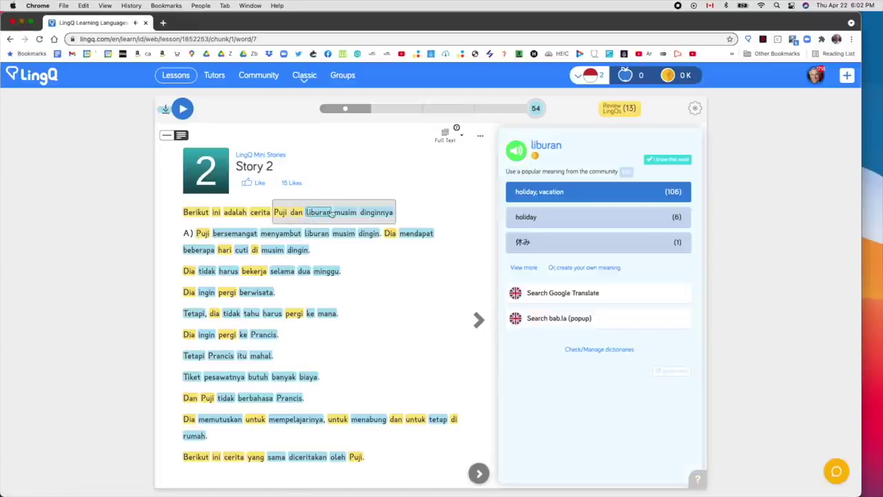
click(344, 213)
click(380, 214)
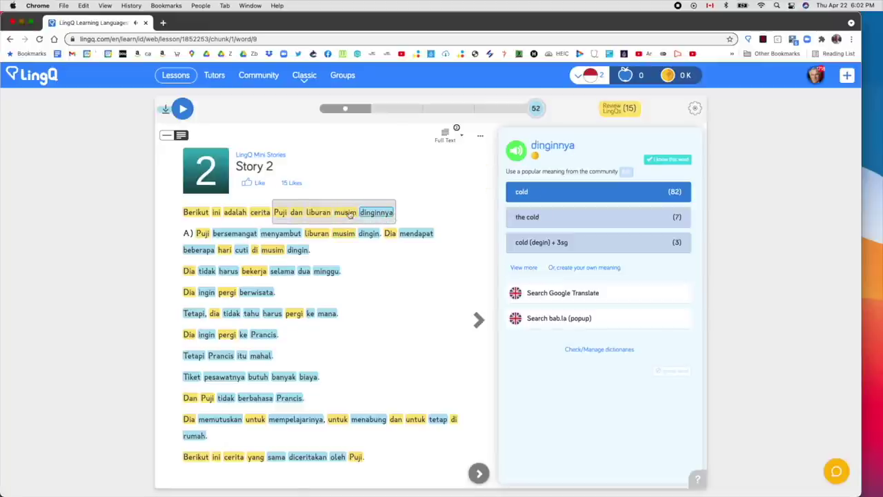
Step: Save musim dinginnya as 'the winter' and dinginnya as 'cold', then check liburan and Puji
drag(345, 214, 370, 216)
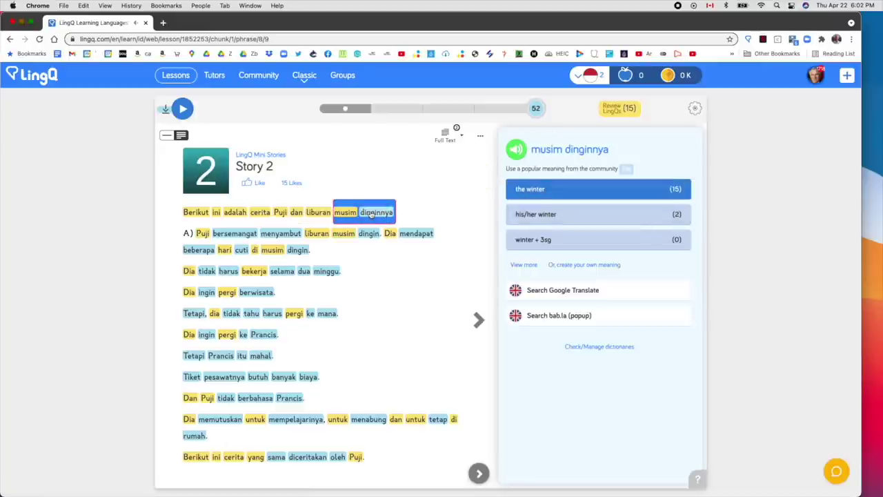
click(553, 189)
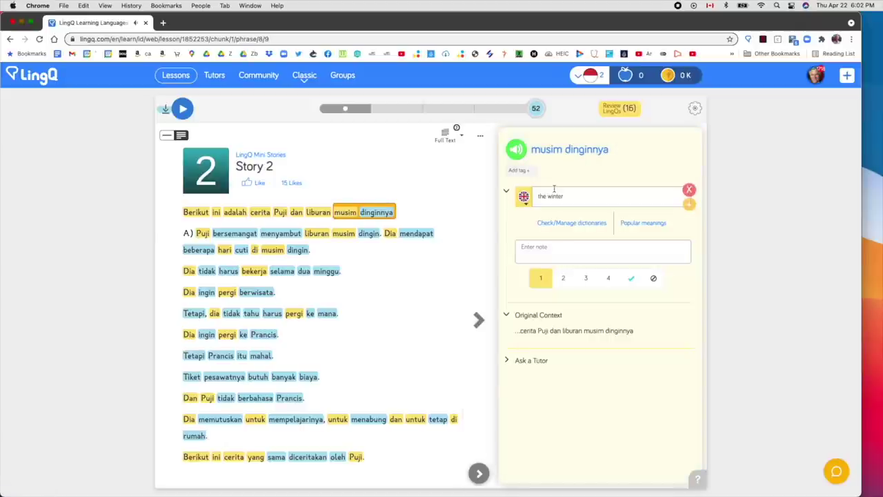
click(371, 214)
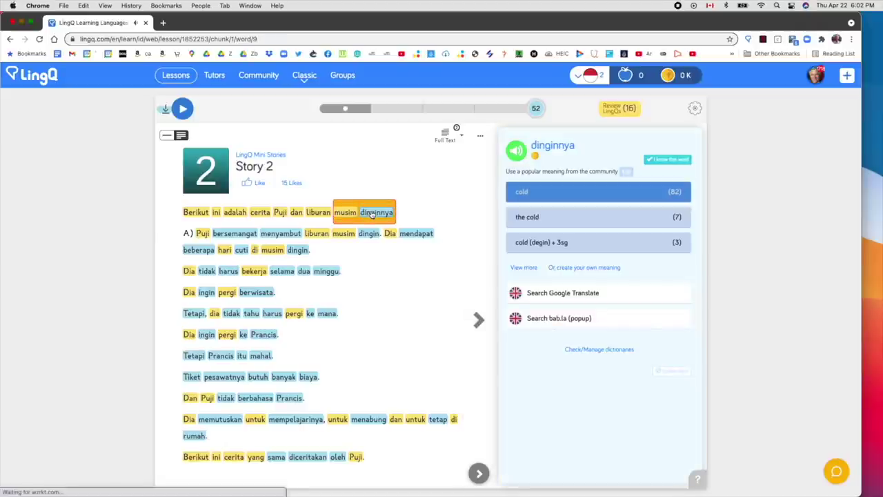
click(524, 193)
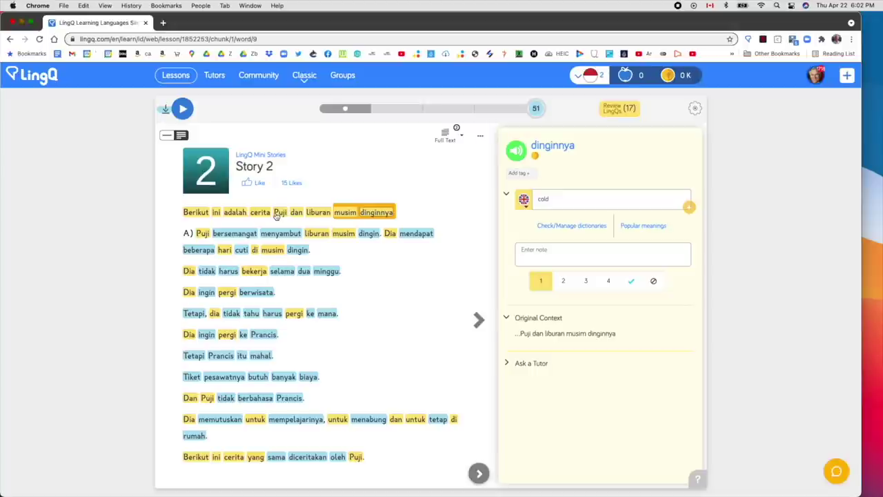
click(323, 215)
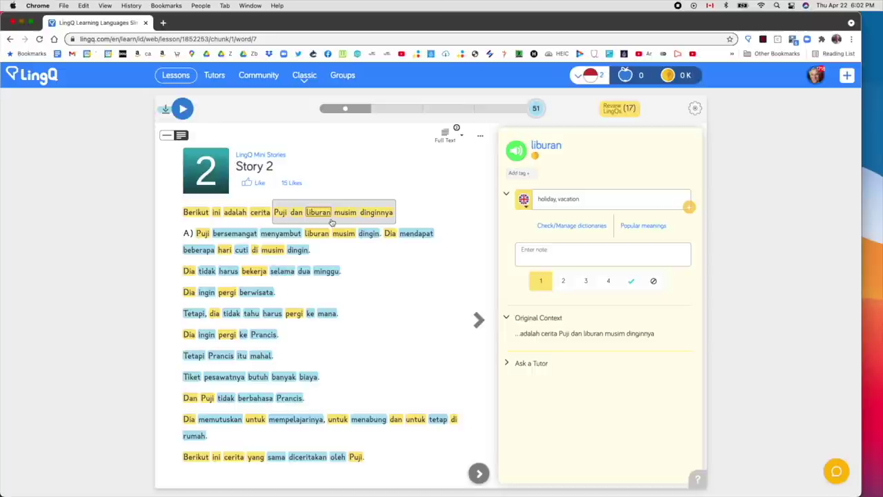
click(202, 234)
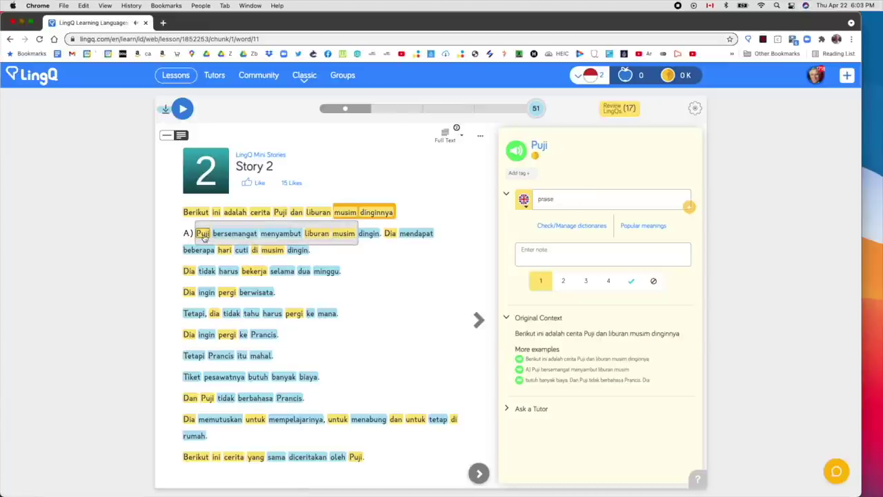
Step: Save bersemangat as 'be excited, be active, be vibrant' and LingQ menyambut, liburan, musim, dingin
click(232, 236)
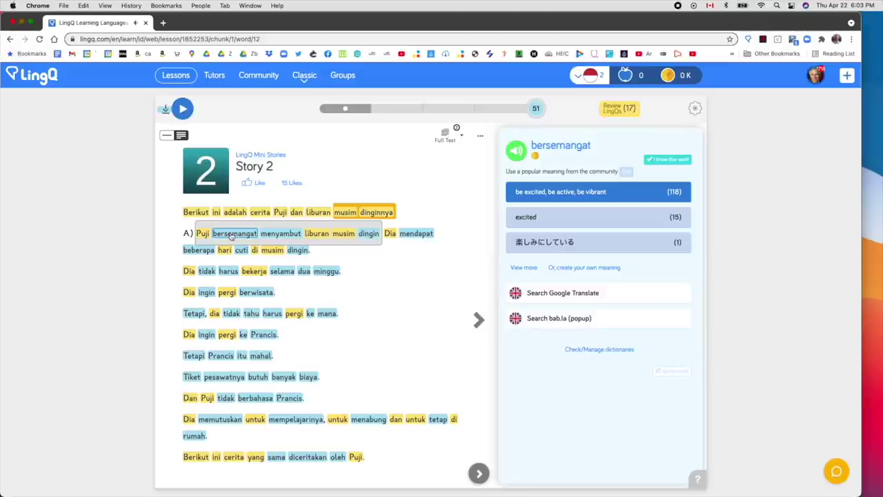
click(526, 199)
click(274, 235)
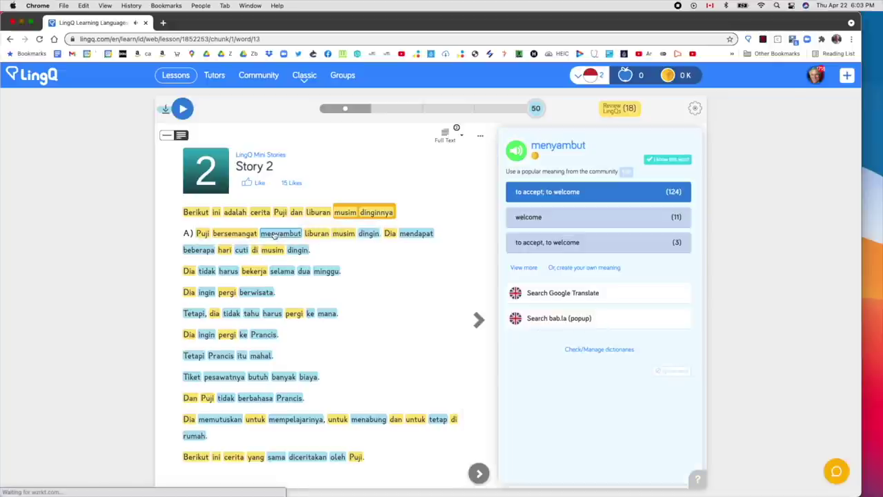
click(318, 233)
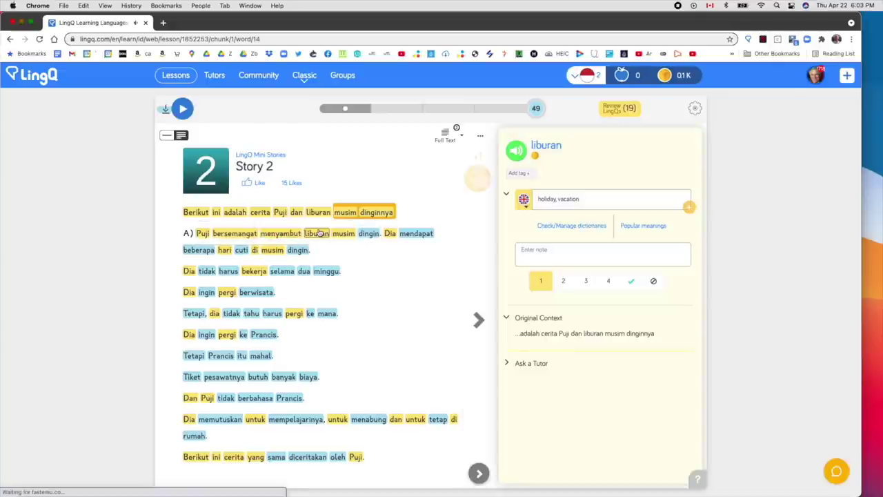
click(338, 233)
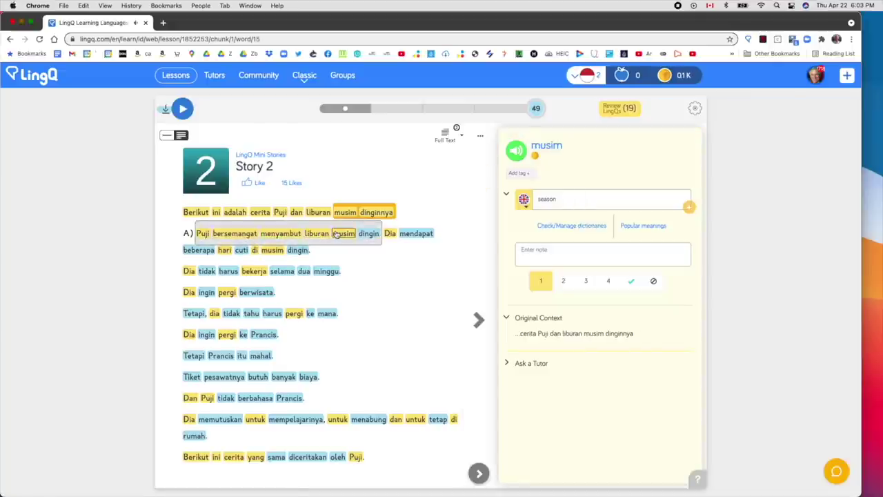
click(369, 233)
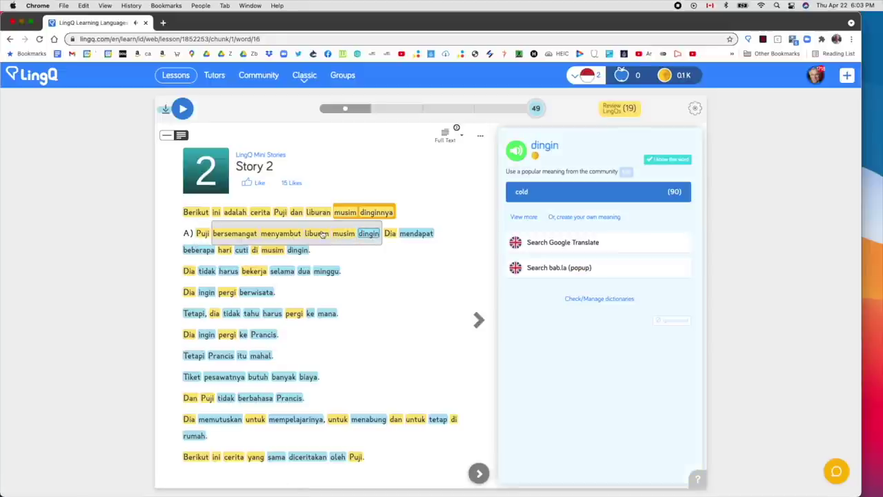
Step: Save liburan musim dingin as 'winter vacation', dingin as 'cold' and mendapat as 'got'
drag(320, 234, 367, 235)
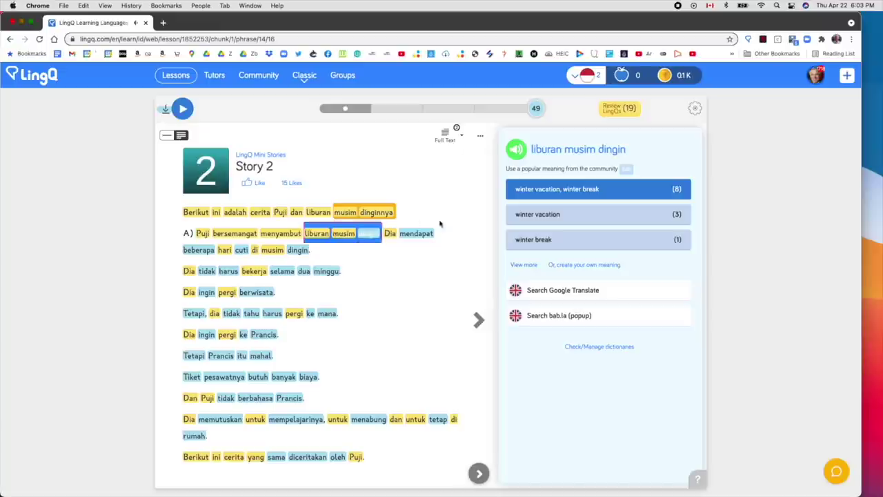
click(557, 216)
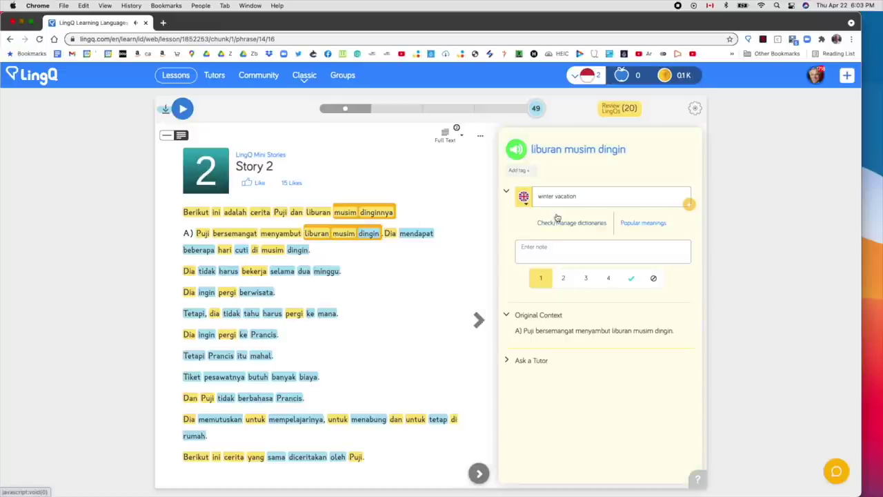
click(370, 235)
key(Return)
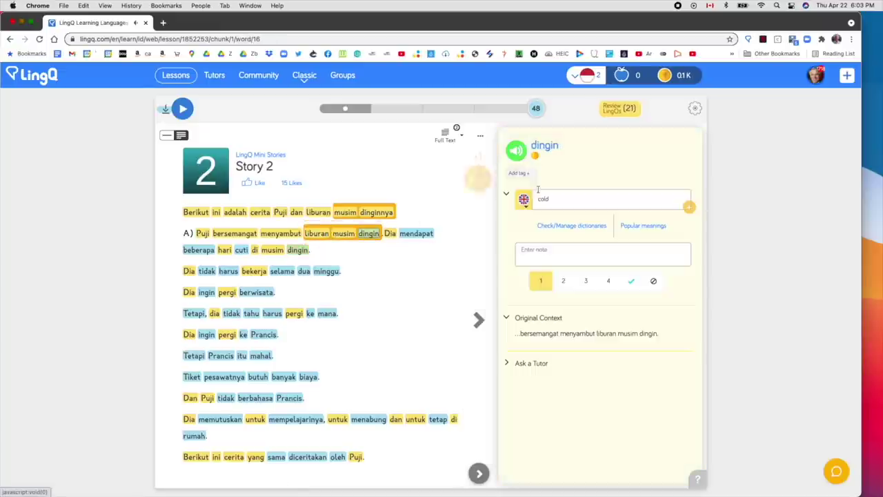
key(Right)
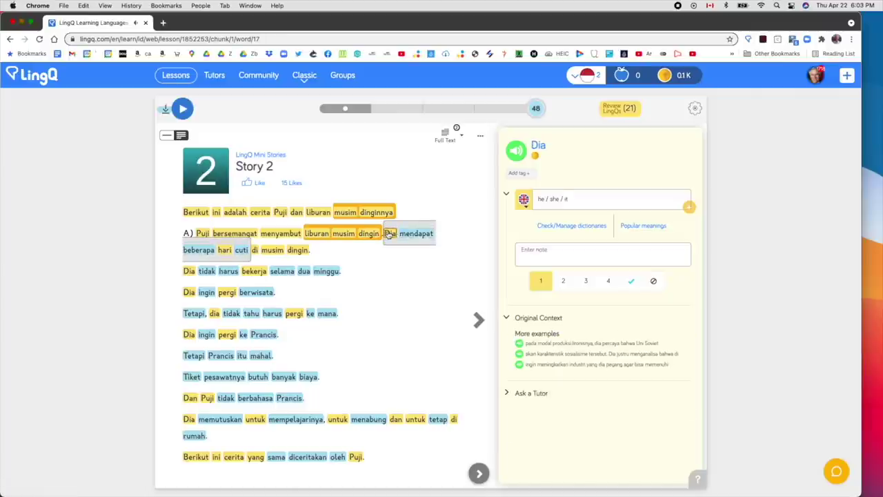
click(417, 235)
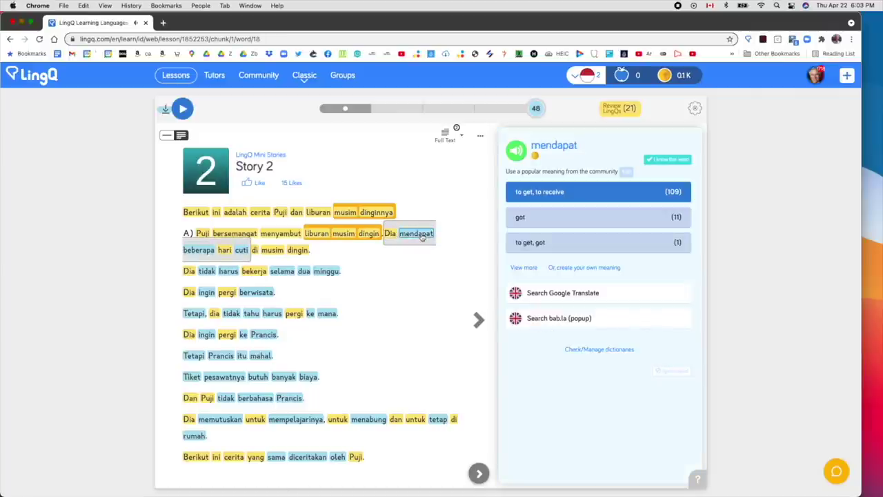
key(Down)
key(Return)
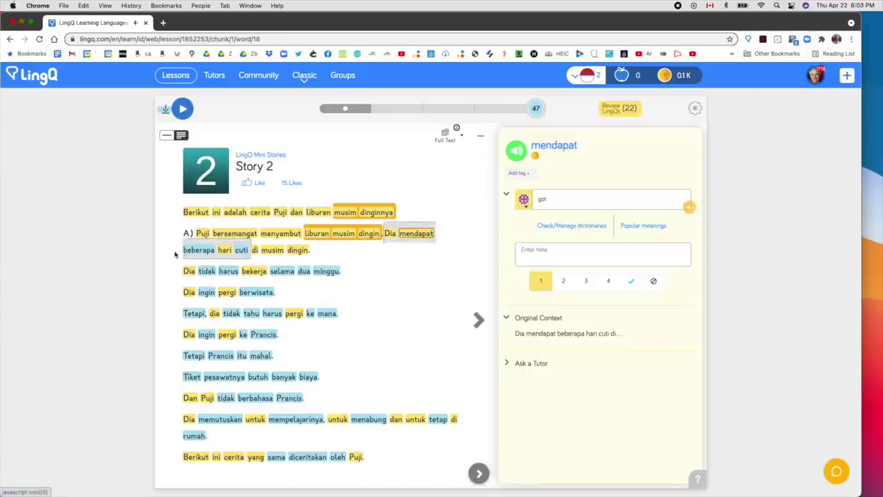
Step: LingQ beberapa, hari, cuti, di, musim and dingin in the next sentence
click(198, 250)
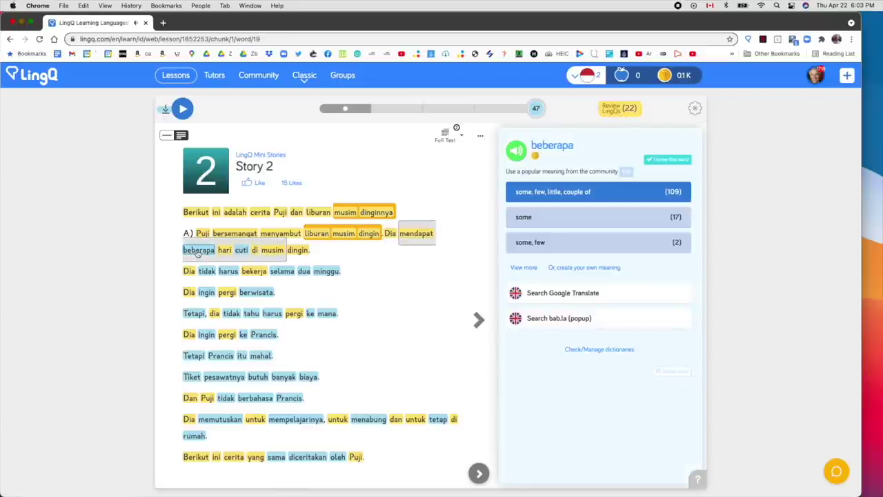
click(224, 250)
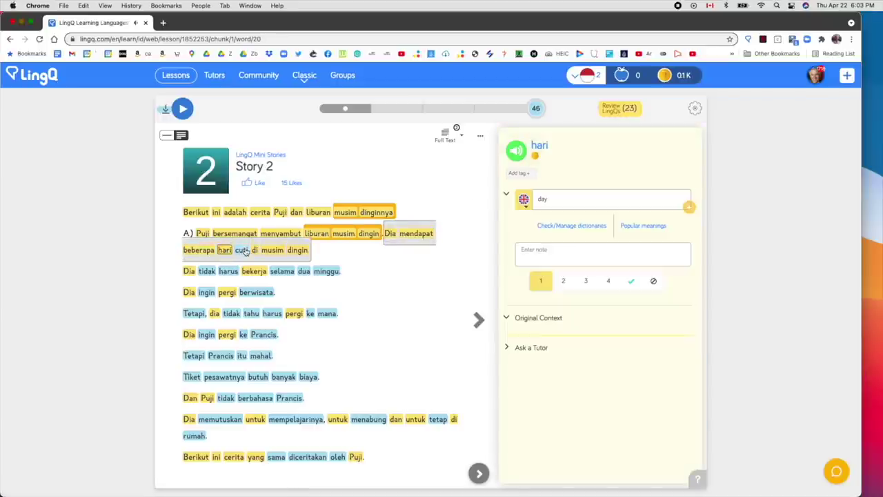
click(244, 251)
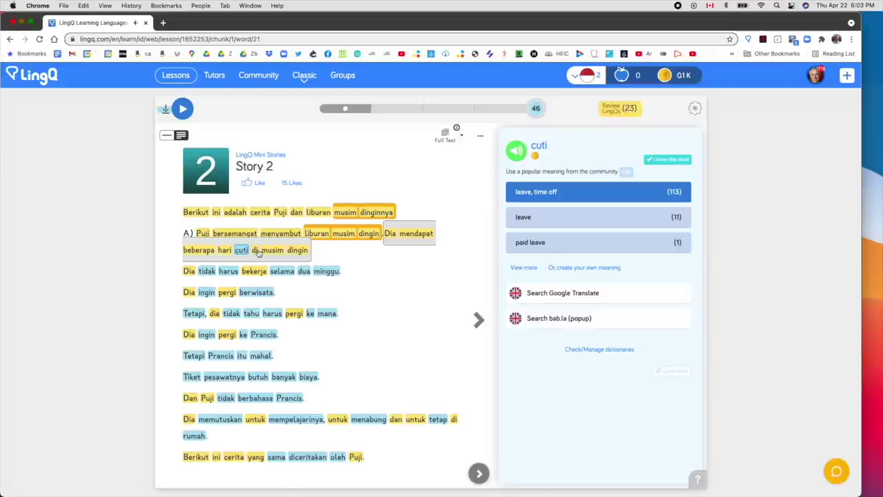
click(256, 251)
click(271, 250)
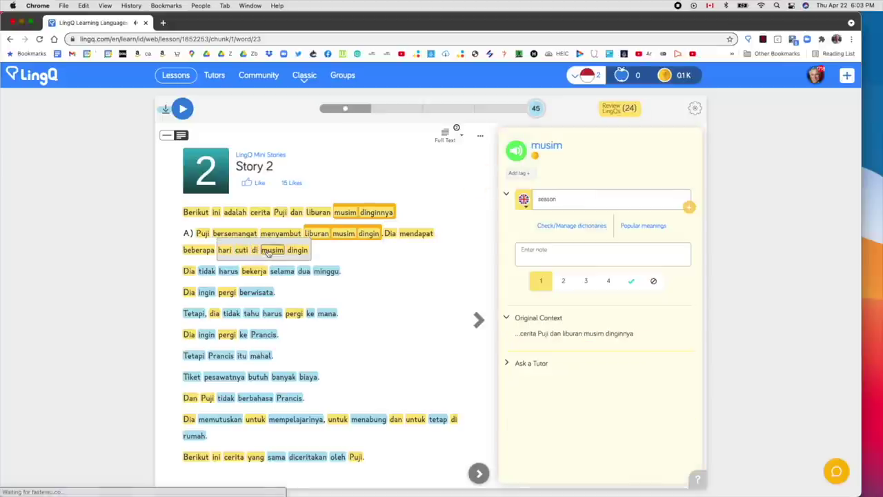
click(295, 252)
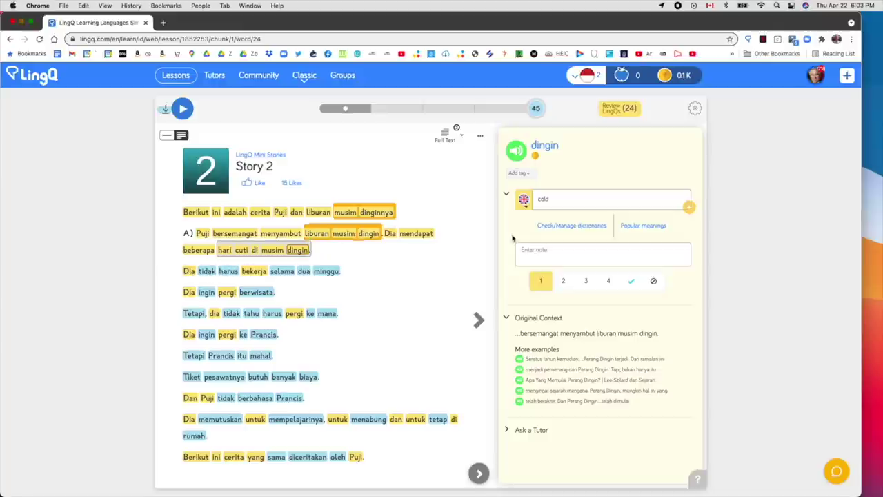
Step: Add KBBI to the selected dictionaries alongside Google Translate and bab.la
click(576, 227)
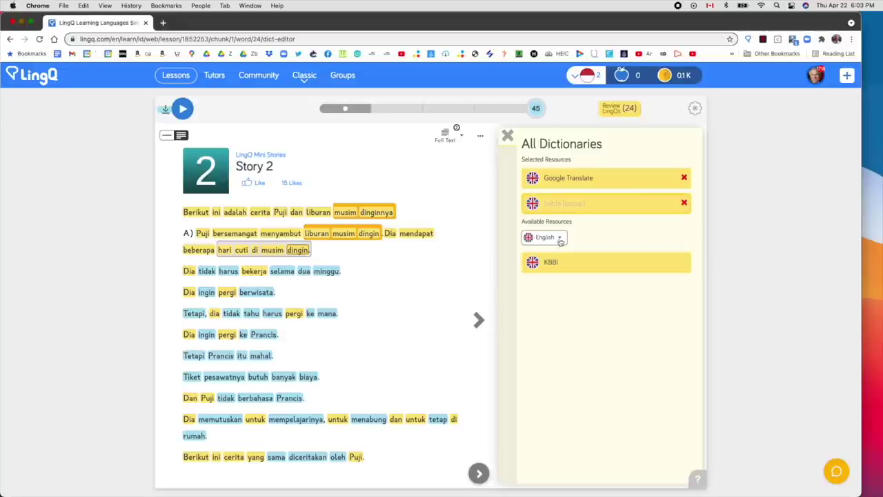
click(549, 263)
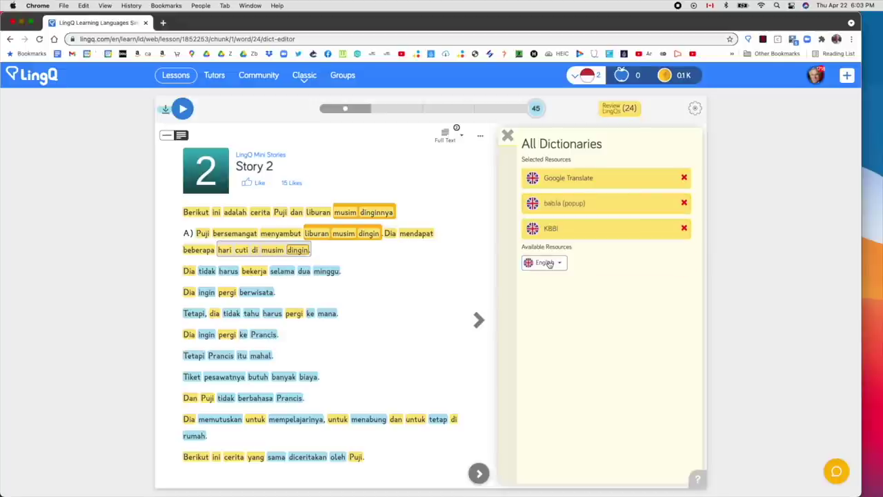
click(558, 264)
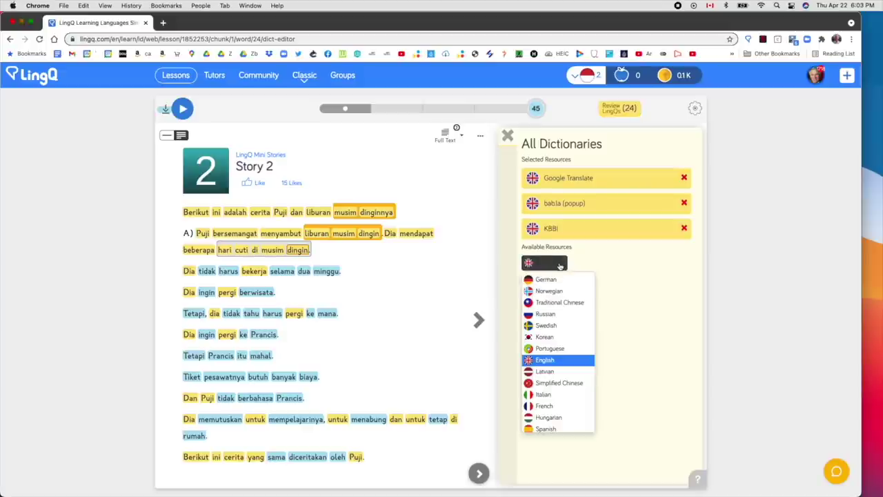
click(626, 288)
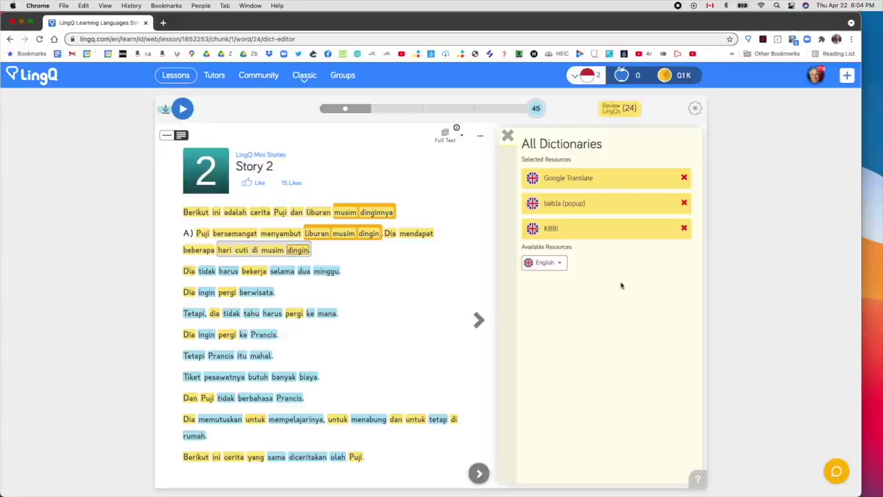
Step: Read KBBI's Indonesian definition of dingin, then close the popup
drag(552, 233, 552, 234)
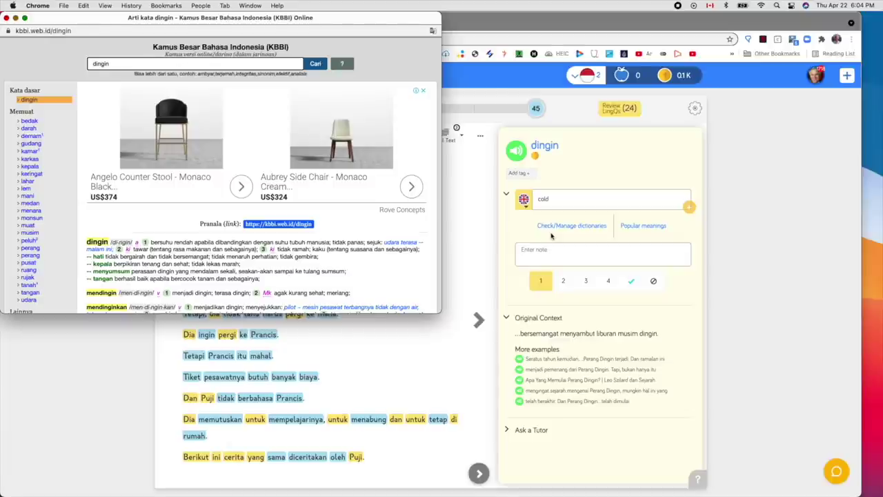
click(7, 18)
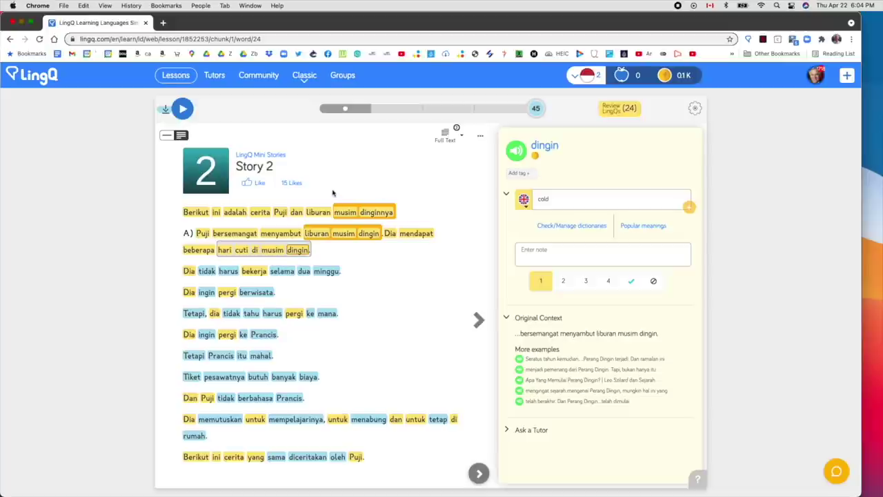
Step: Check bab.la's English translations of dingin (cold, bitter, brisk, chilly) and close the popup
click(547, 227)
drag(546, 236, 546, 204)
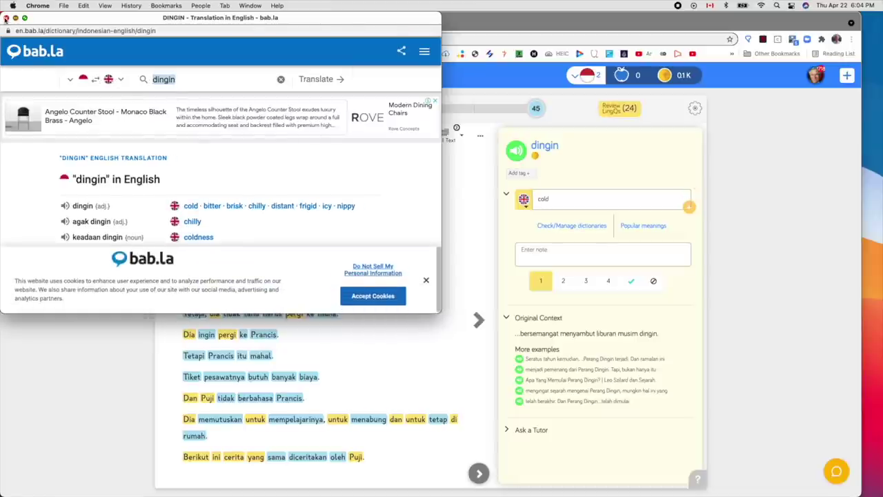
click(6, 18)
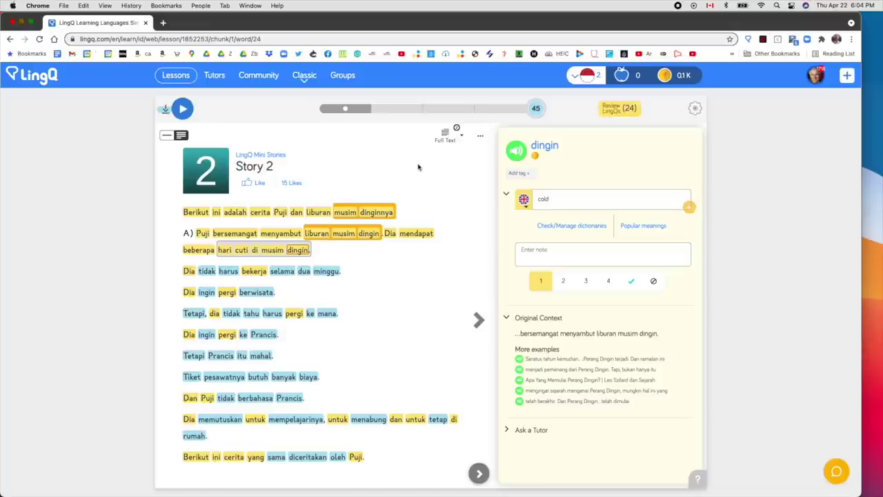
Step: Switch the lesson to sentence mode, show the current sentence's English translation, and play its audio
click(168, 136)
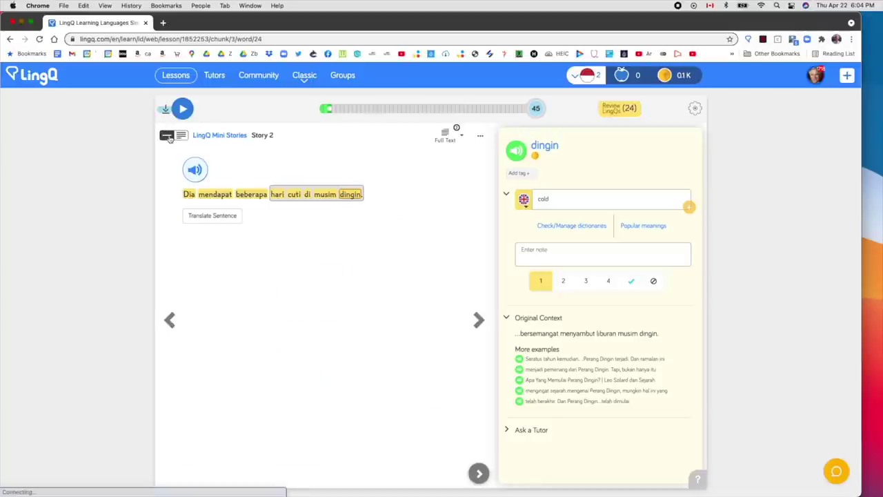
click(214, 215)
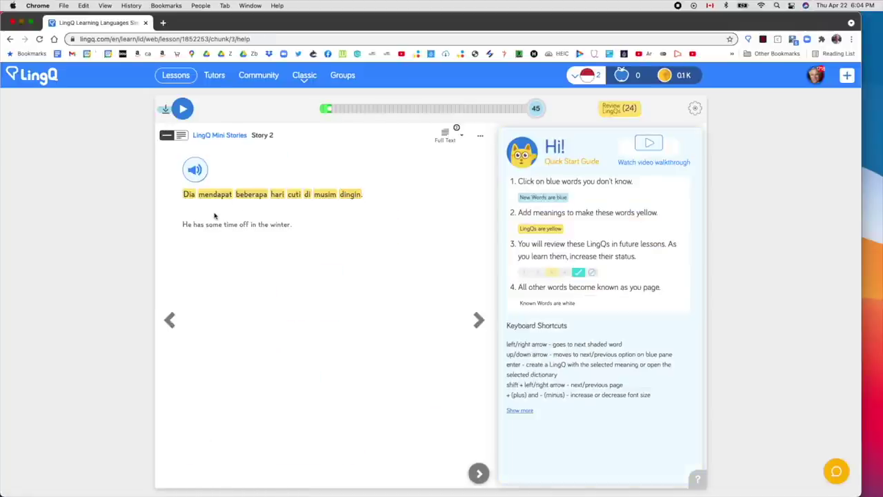
click(195, 172)
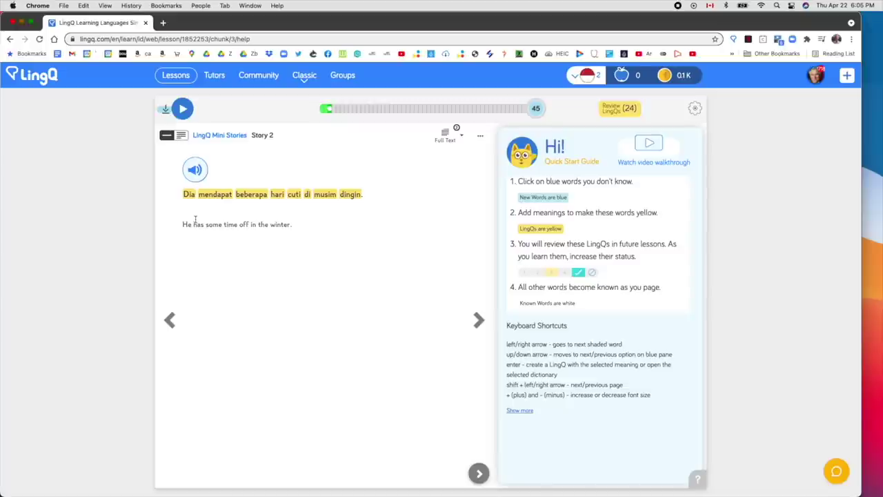
Step: Advance to "Dia tidak harus bekerja selama dua minggu.", show its translation, and look up tidak and harus
click(478, 320)
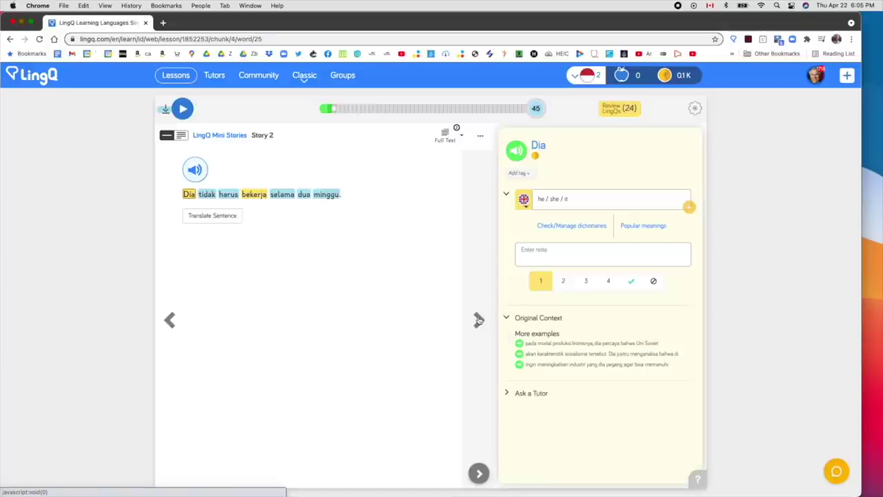
click(227, 216)
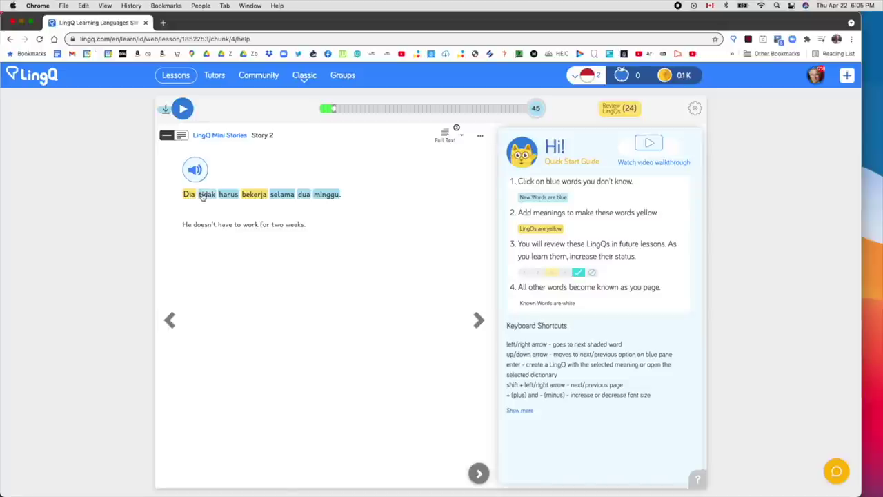
click(204, 195)
click(229, 195)
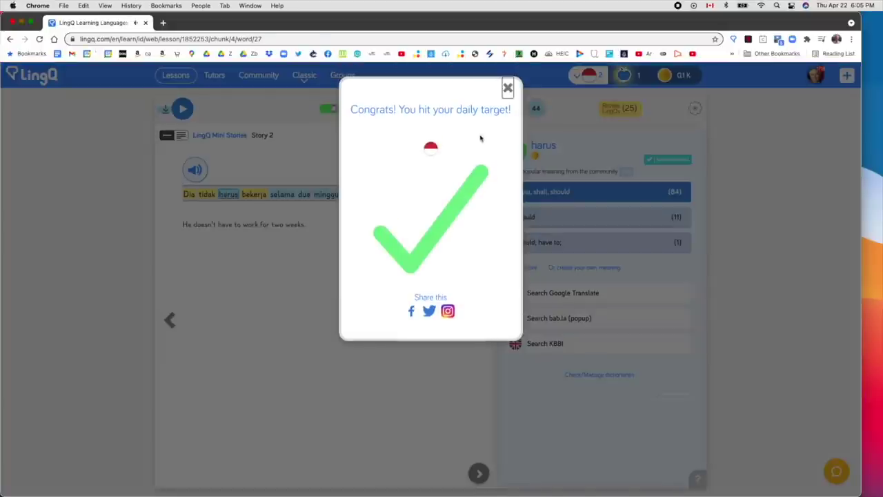
Step: Dismiss the daily-target message and save harus as "should" and the phrase tidak harus as "does not have to"
click(508, 89)
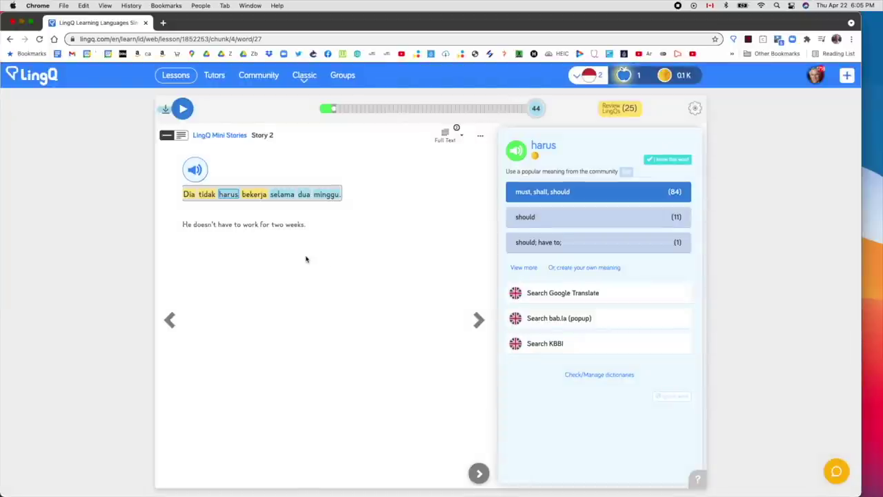
click(512, 218)
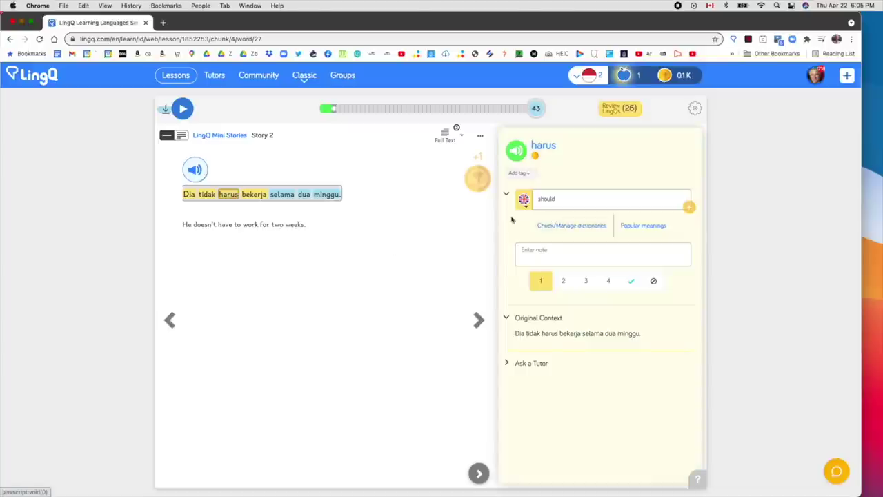
click(253, 196)
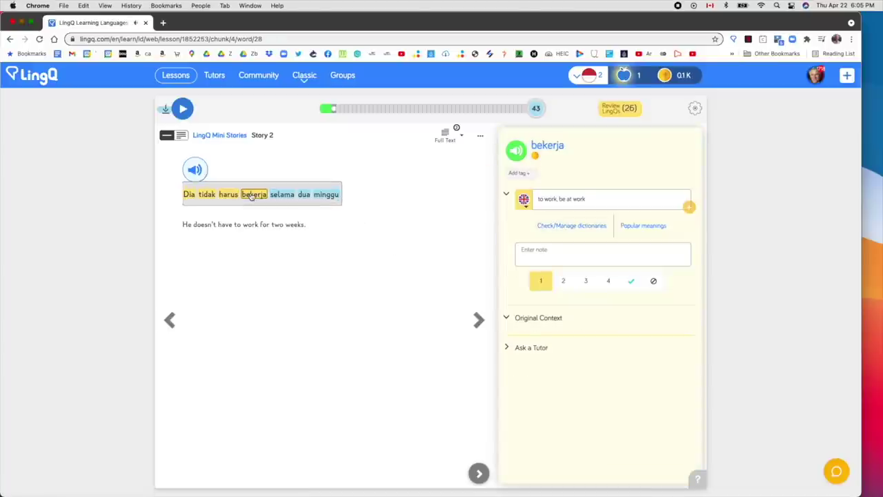
click(209, 195)
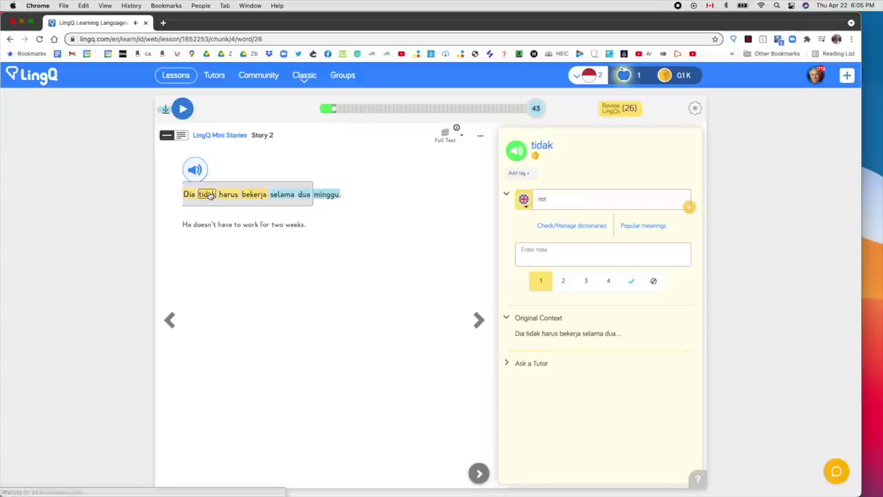
drag(208, 195, 231, 195)
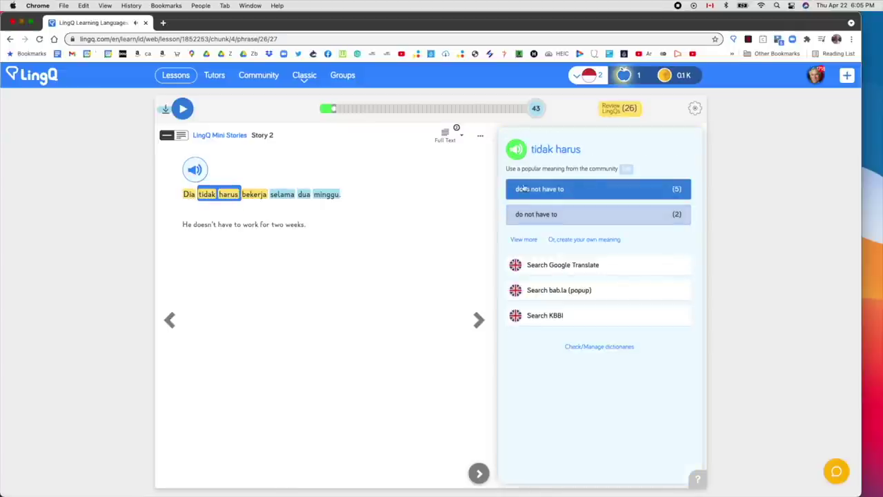
click(523, 189)
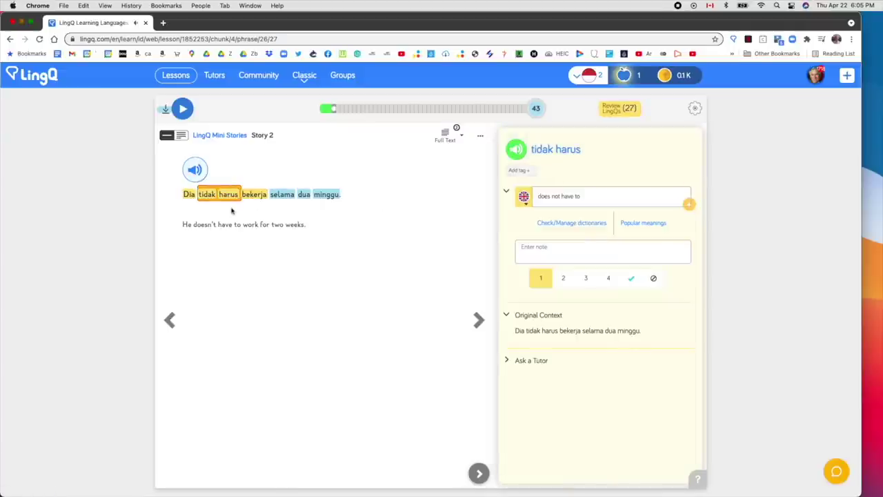
Step: Check bekerja, selama and dua, save minggu as "week; Sunday", replay the sentence, and view lesson details
click(255, 196)
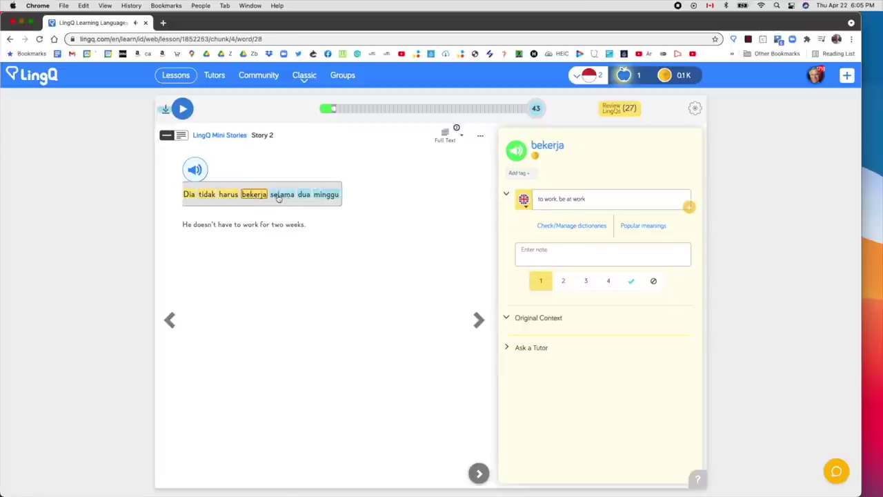
click(279, 197)
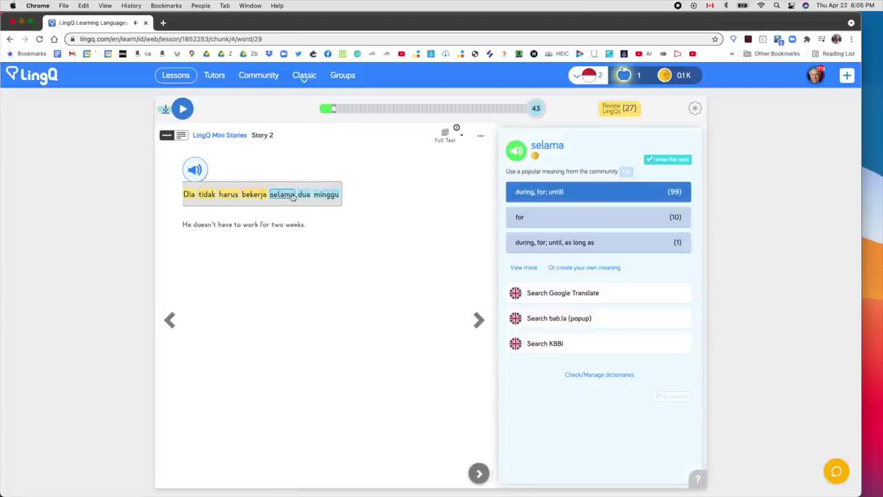
click(304, 196)
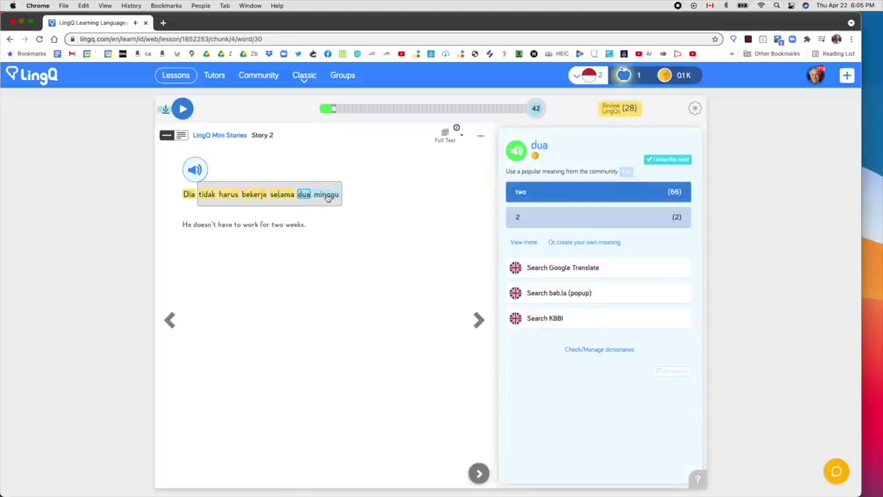
click(327, 195)
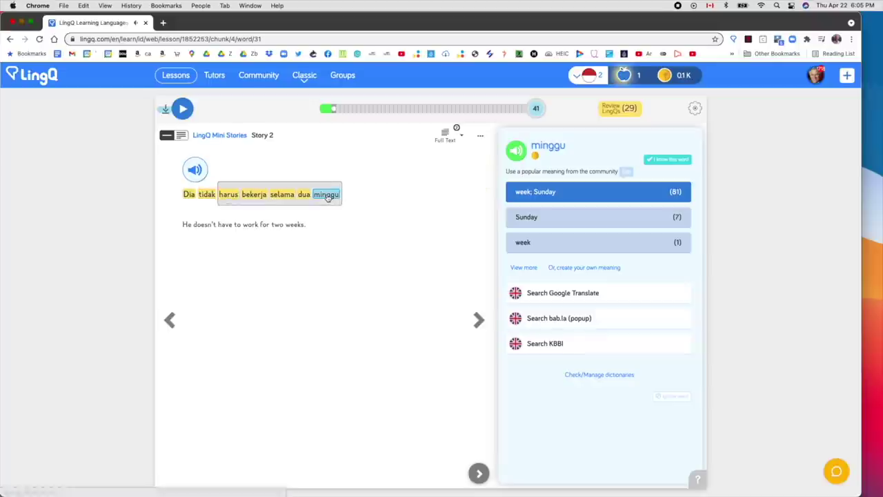
click(545, 196)
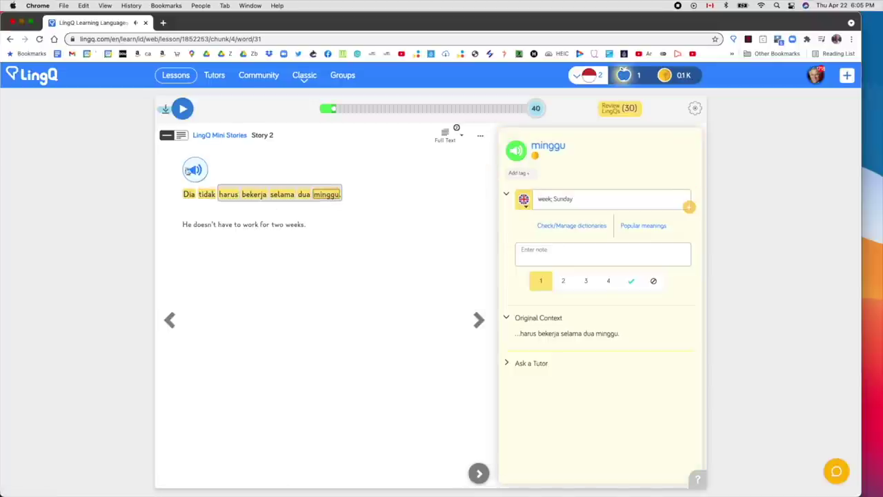
click(196, 170)
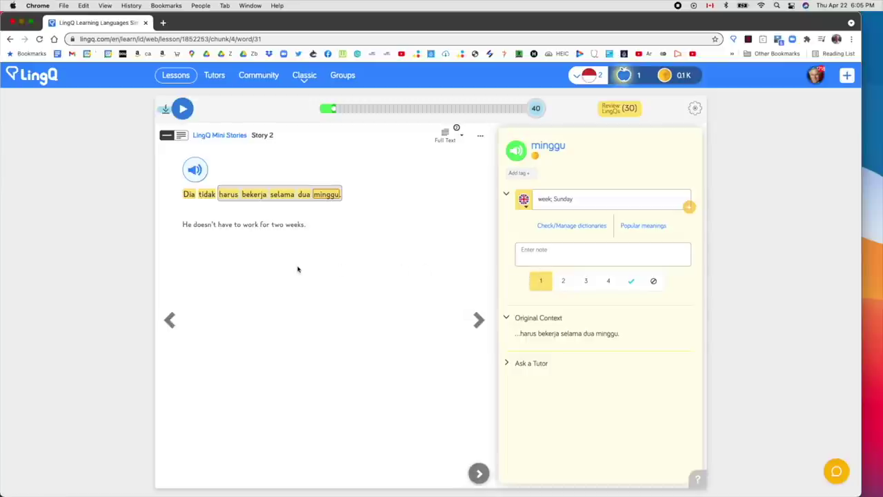
click(480, 136)
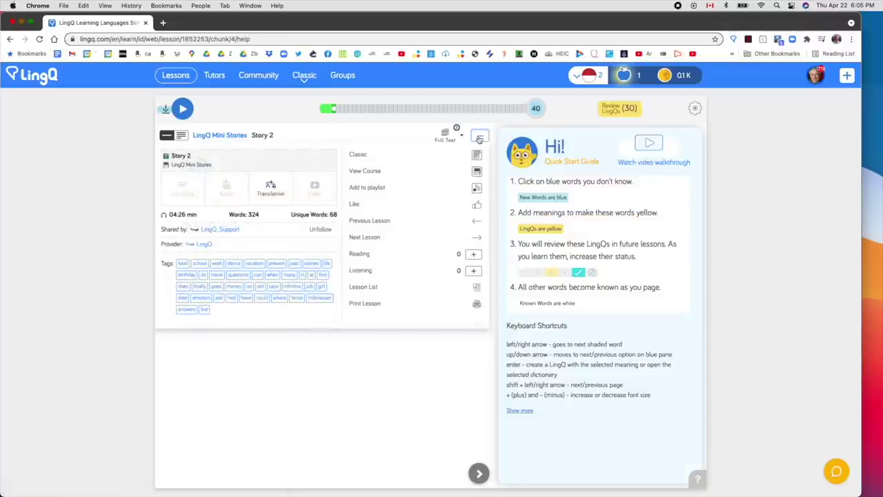
Step: Close the lesson details and advance to "Dia ingin pergi berwisata." with its English translation shown
click(389, 136)
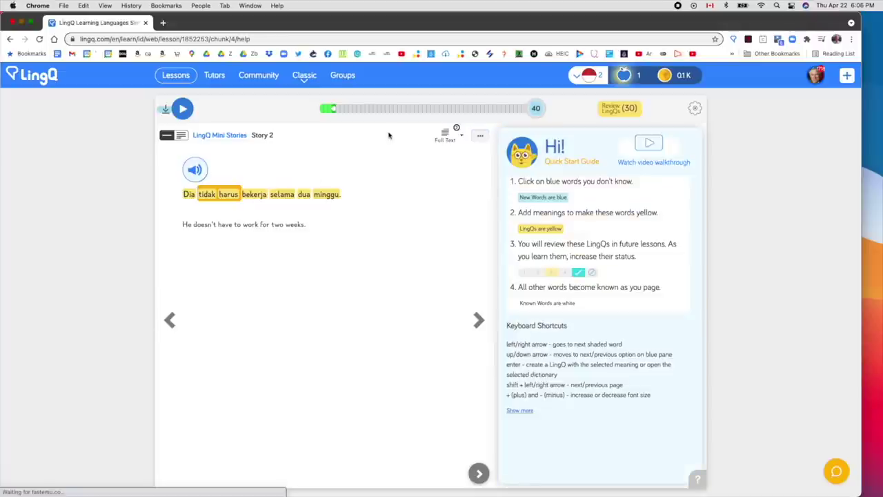
click(478, 320)
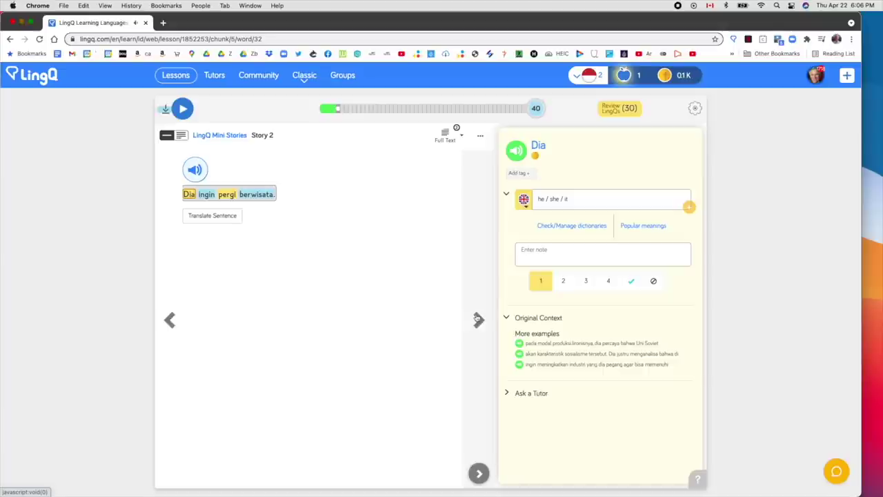
click(213, 218)
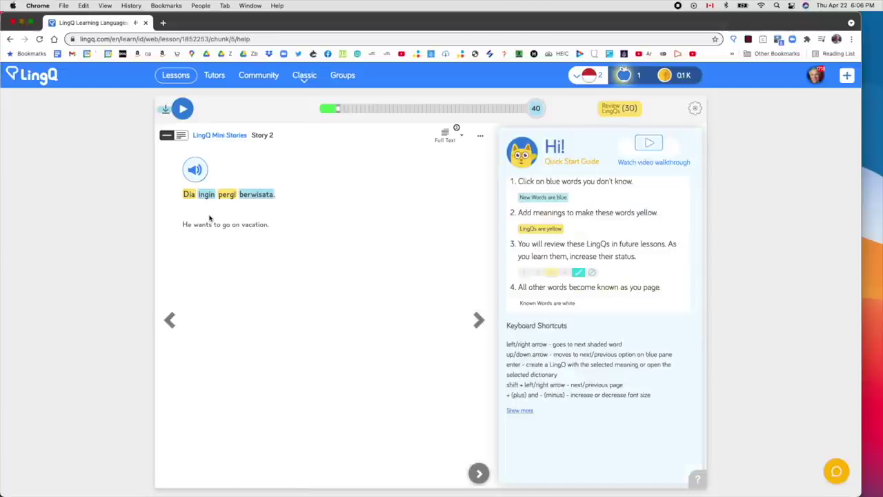
Step: Look up ingin and pergi, save berwisata as "to travel", and play the sentence audio
click(204, 195)
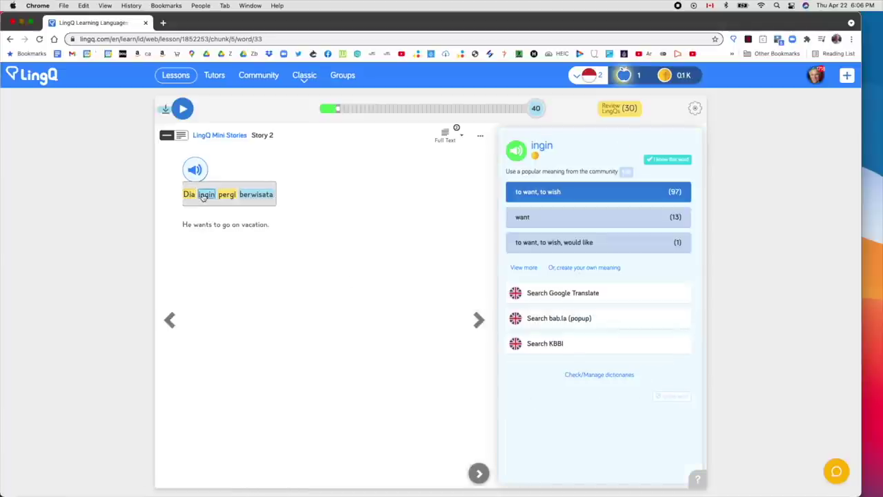
click(225, 196)
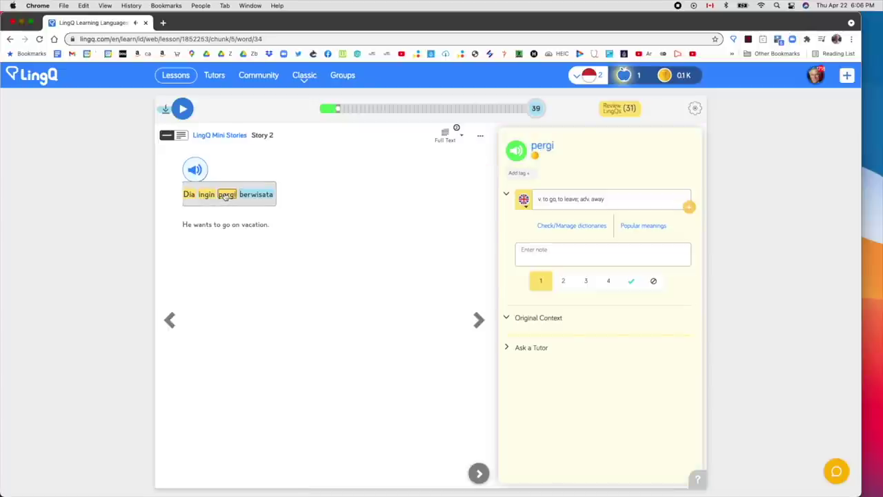
click(255, 196)
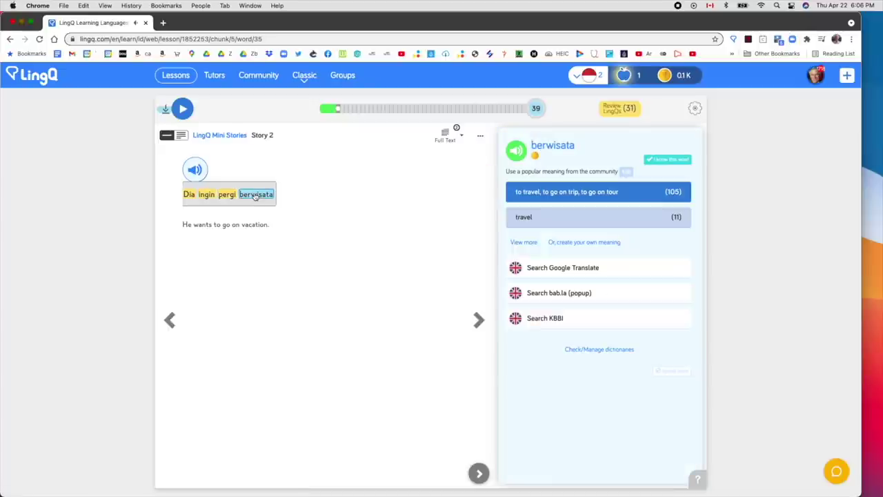
click(568, 194)
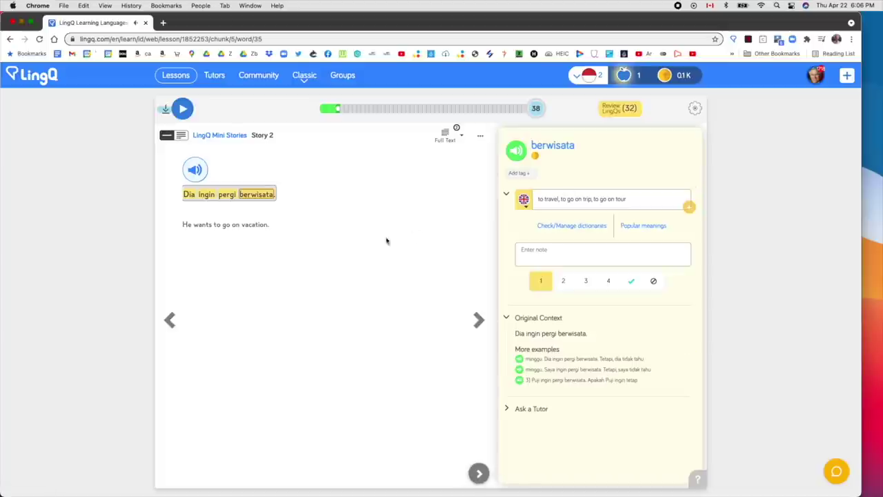
click(200, 171)
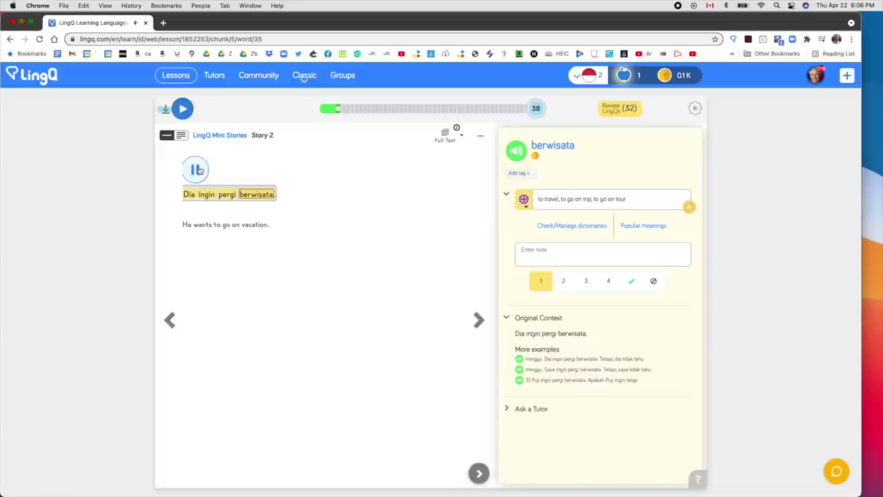